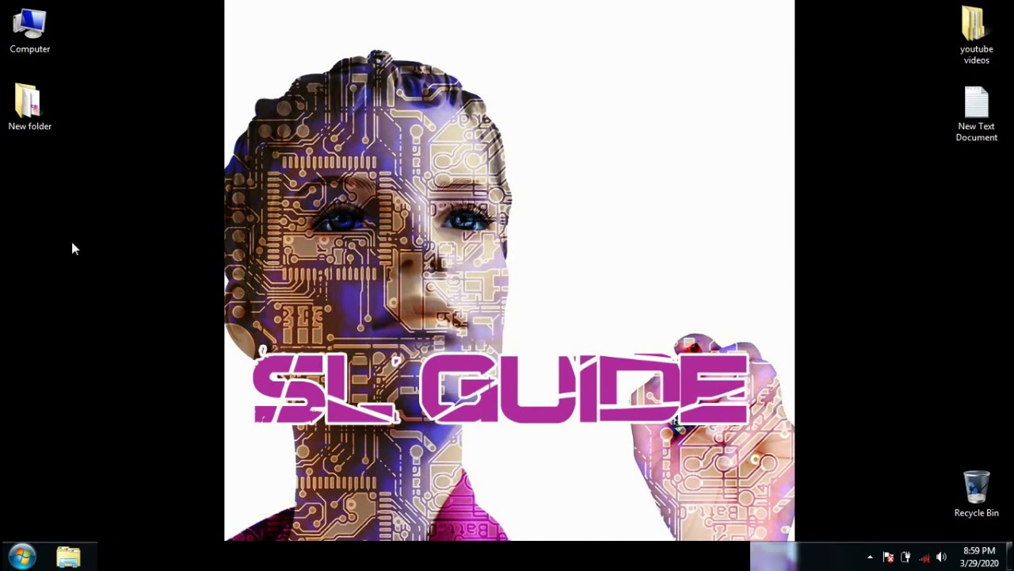
# Step: Create a blank text document on the desktop, keep the name New Text Document (2), and open it
pyautogui.rightClick(26, 180)
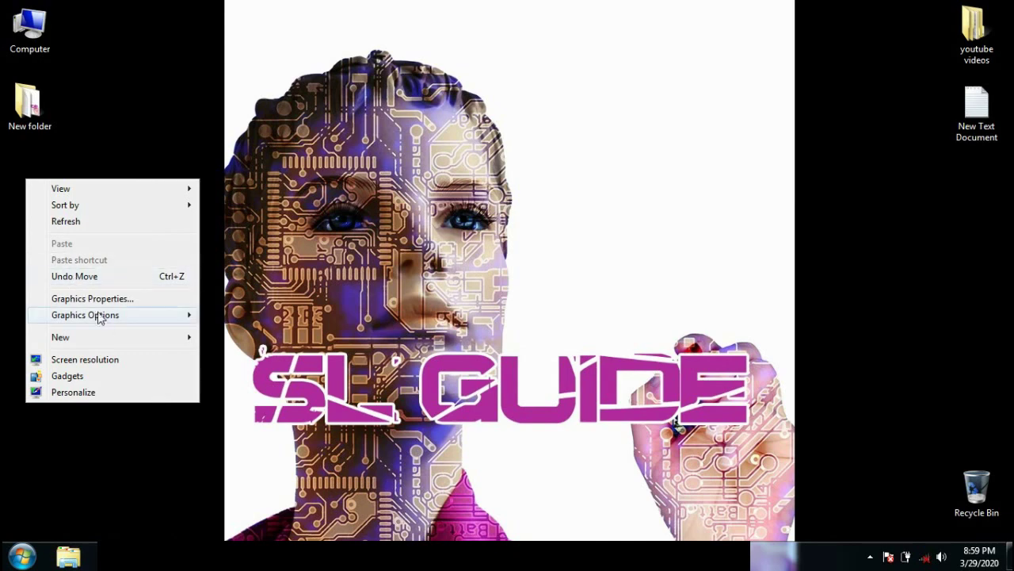
pyautogui.moveTo(117, 339)
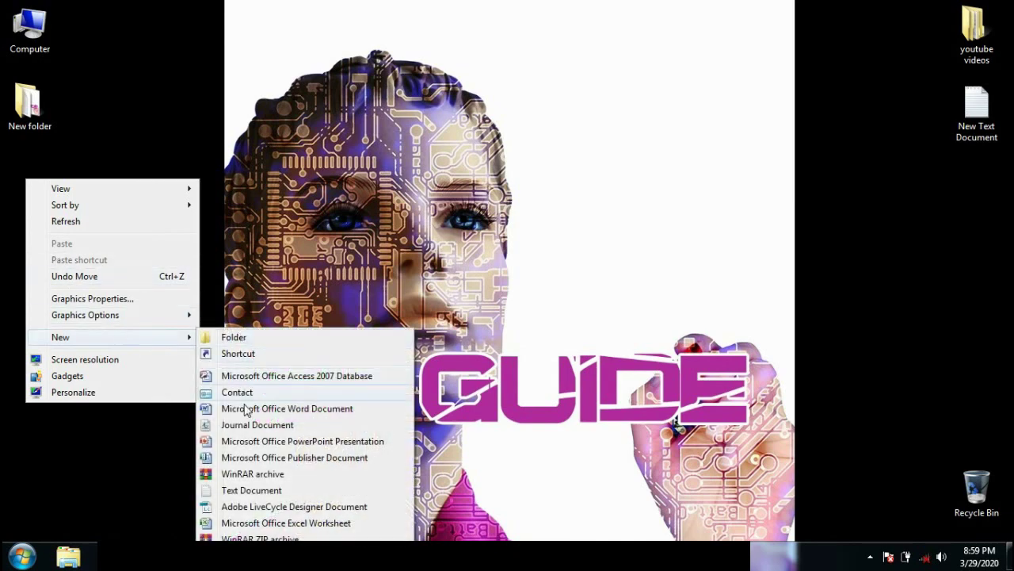
pyautogui.click(248, 492)
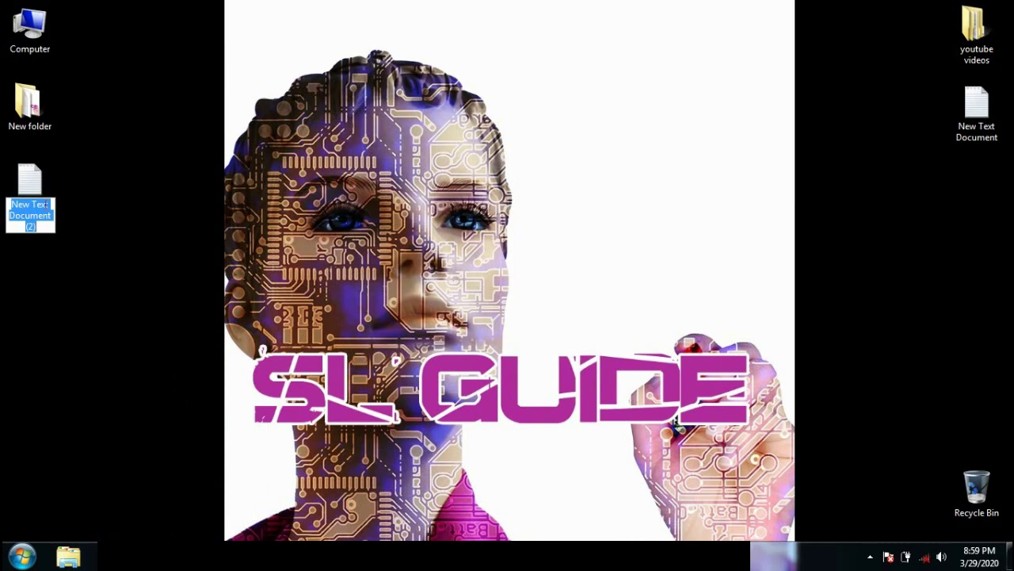
pyautogui.click(71, 176)
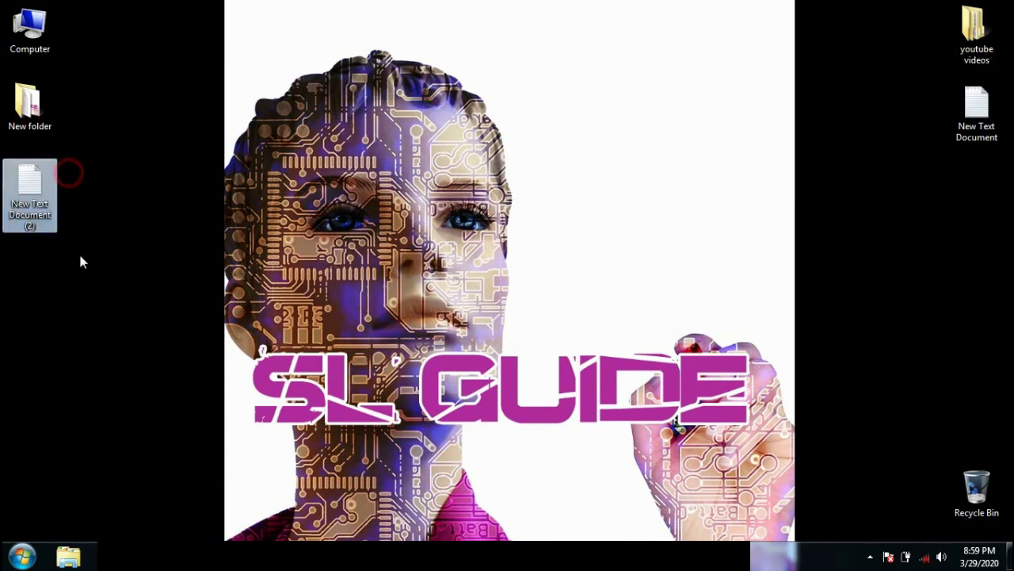
pyautogui.doubleClick(38, 188)
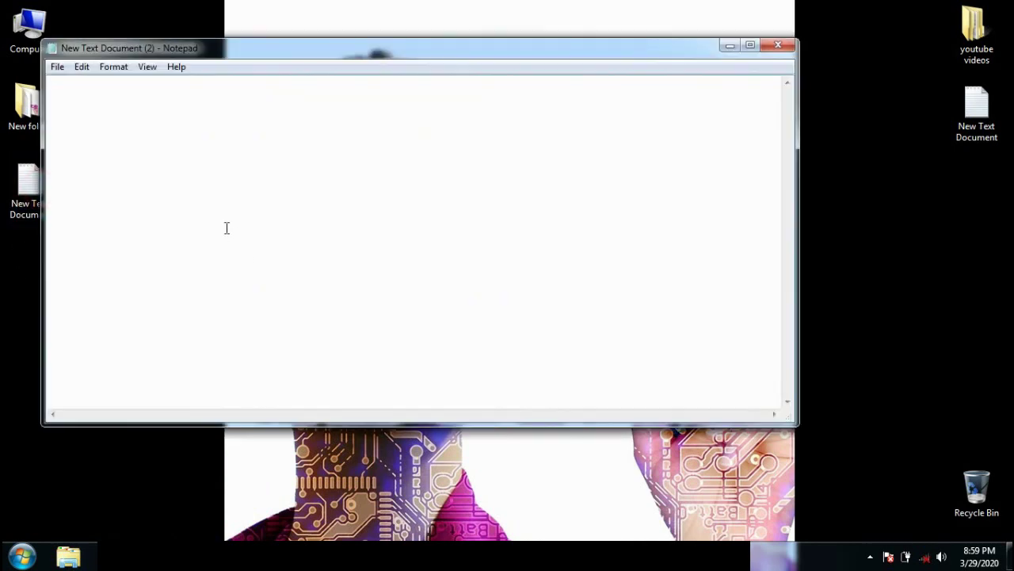
# Step: Paste the folder-lock batch script into Notepad and check the unlock password line
pyautogui.rightClick(116, 122)
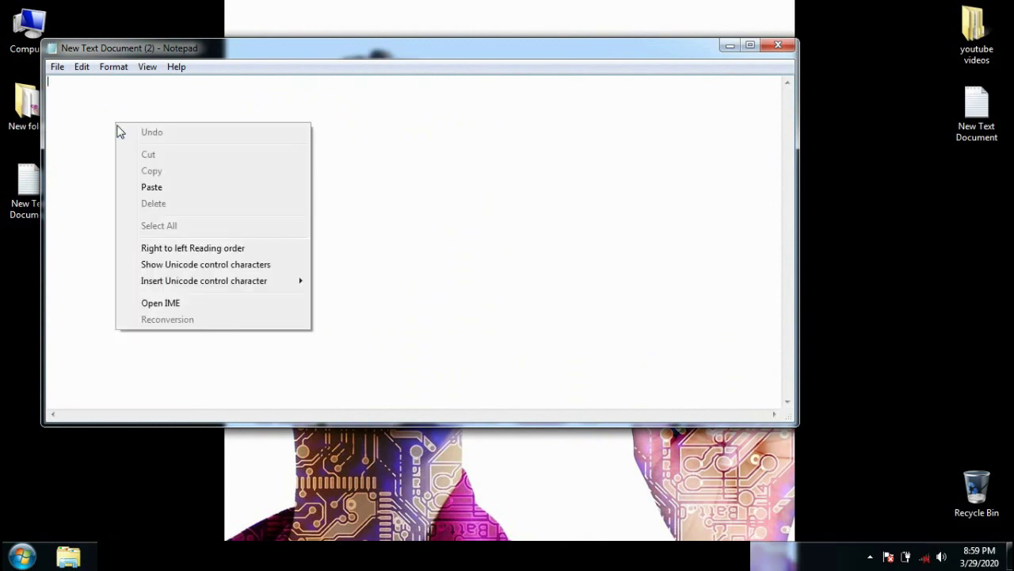
pyautogui.click(158, 184)
pyautogui.scroll(1, 481, 206)
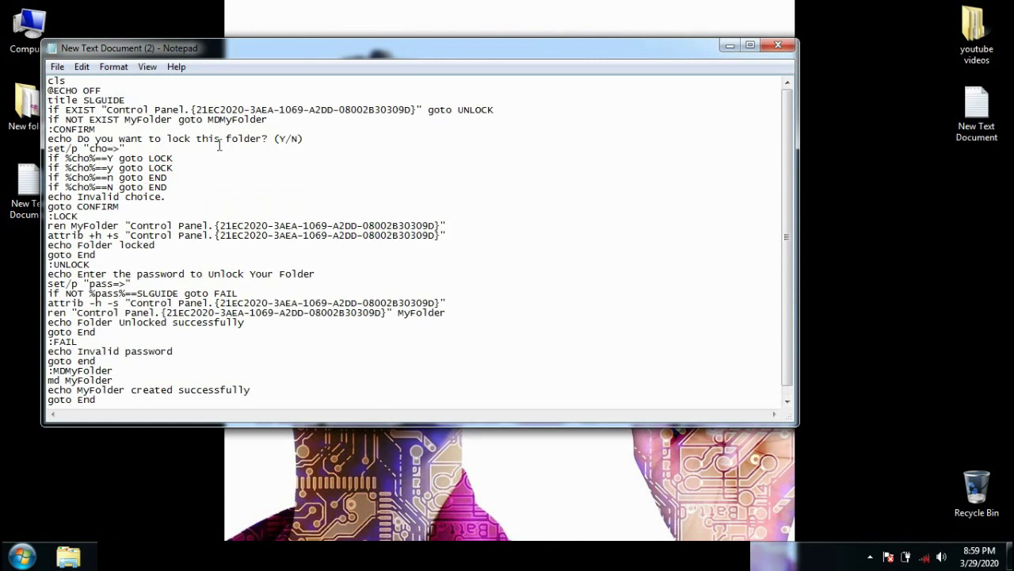
pyautogui.scroll(-1, 220, 149)
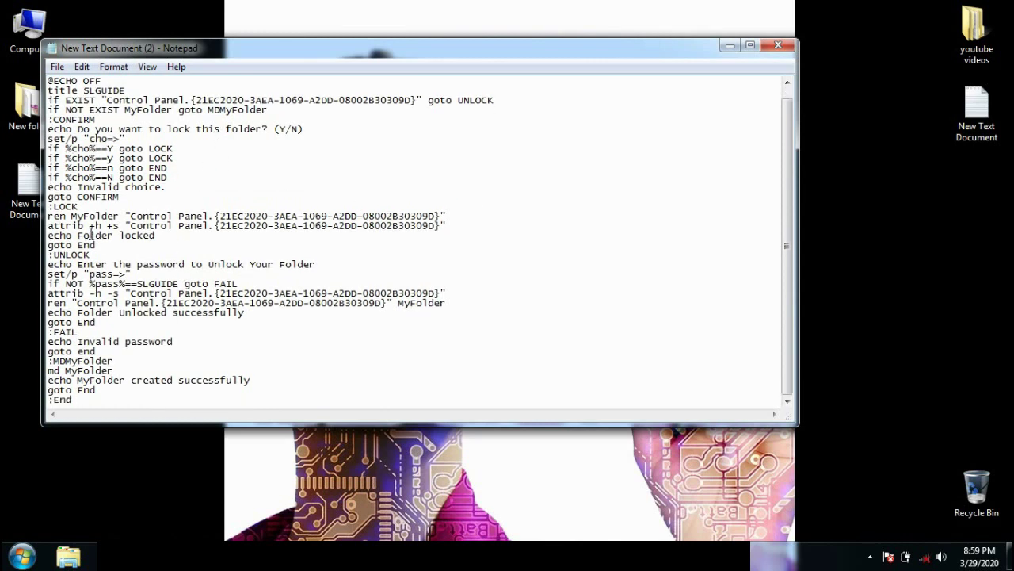
pyautogui.scroll(1, 94, 250)
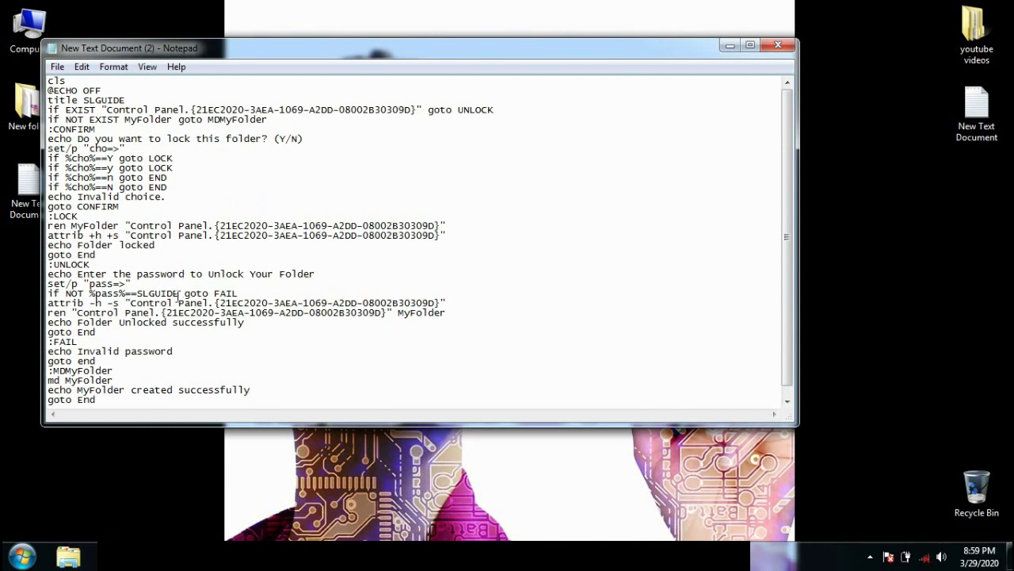
pyautogui.moveTo(179, 294); pyautogui.dragTo(136, 295)
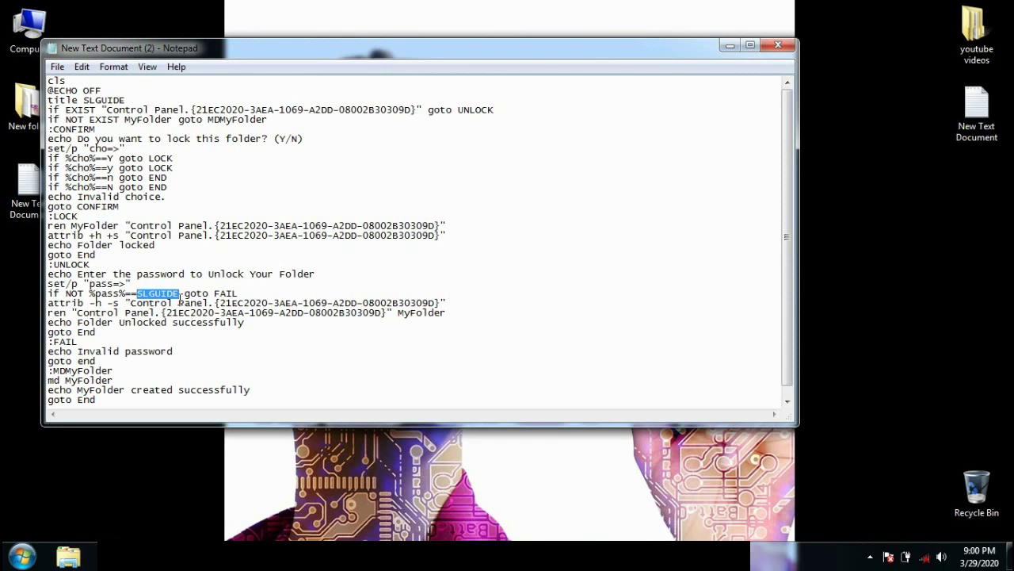
pyautogui.click(477, 192)
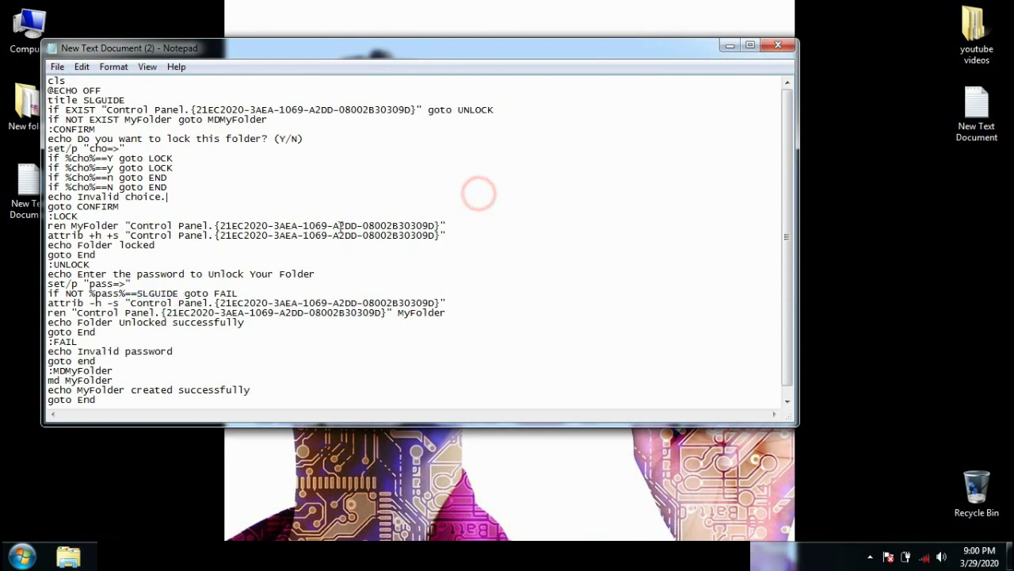
# Step: Save the script to the desktop with Save As under the name SL.bat
pyautogui.click(59, 69)
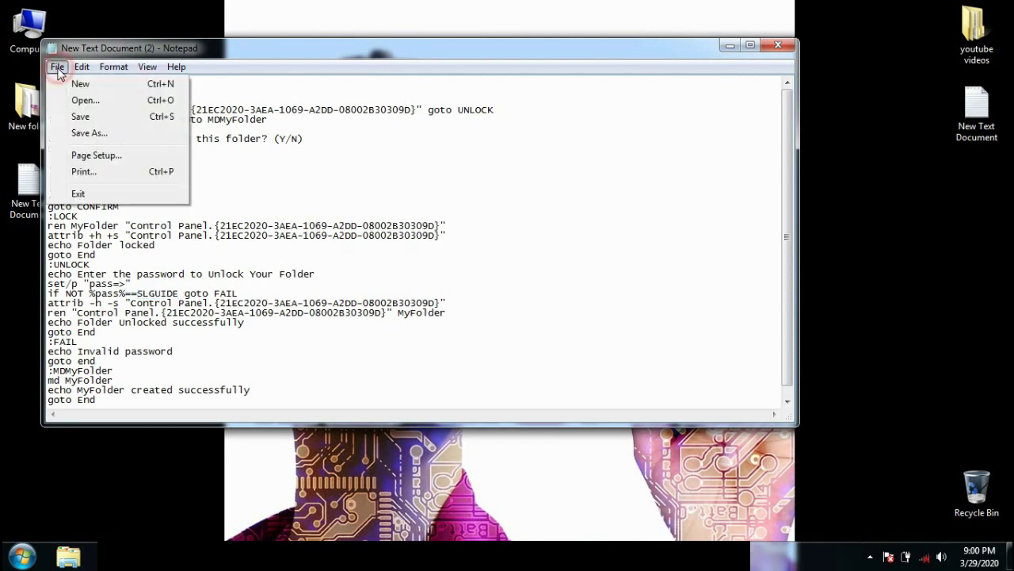
pyautogui.click(83, 134)
pyautogui.write('SL')
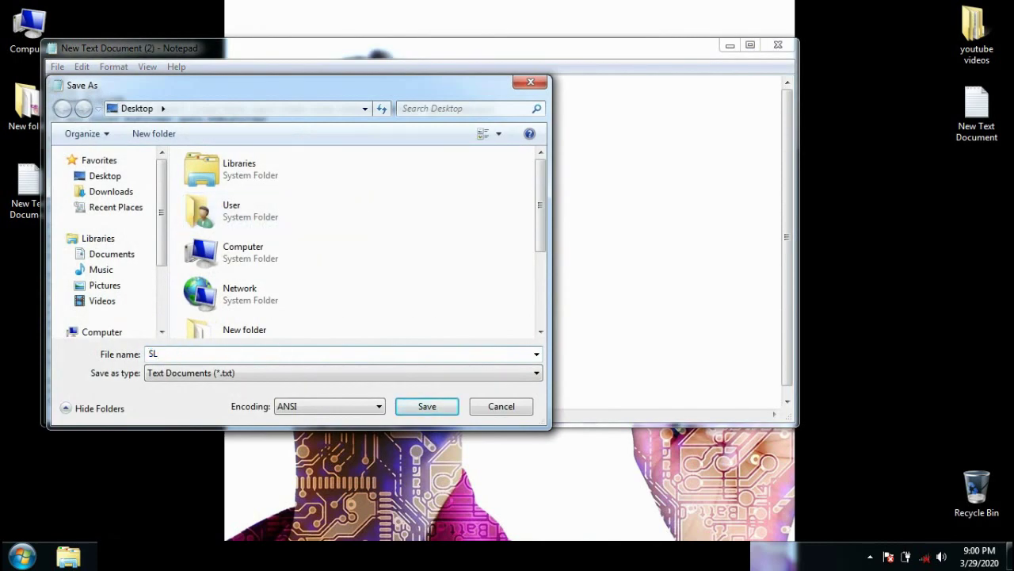
pyautogui.write('.B4')
pyautogui.press('BackSpace')
pyautogui.press('BackSpace')
pyautogui.write('bat')
pyautogui.doubleClick(153, 353)
pyautogui.moveTo(188, 353); pyautogui.dragTo(159, 354)
pyautogui.click(427, 407)
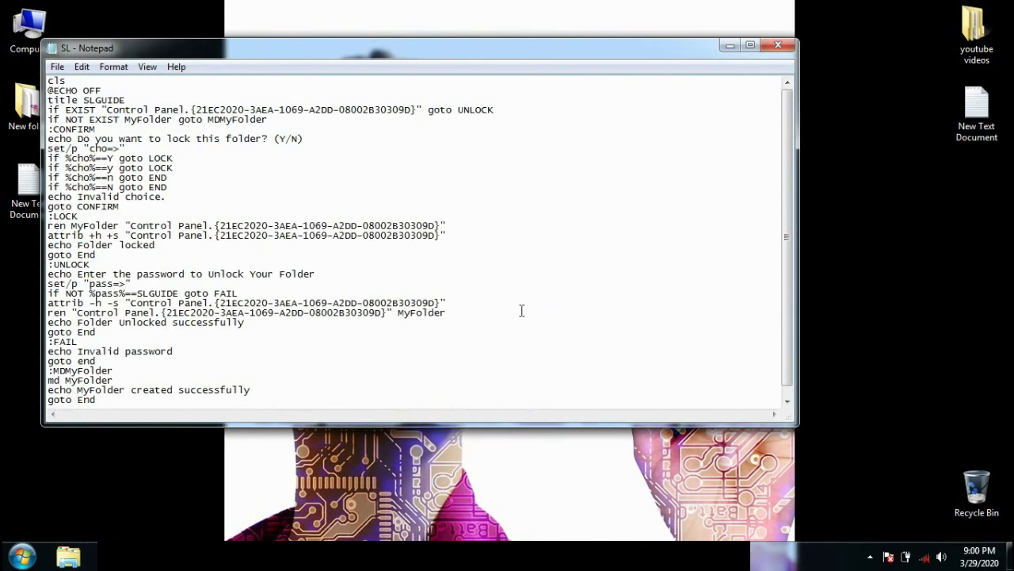
# Step: Close Notepad and delete the leftover New Text Document (2) from the desktop
pyautogui.click(778, 45)
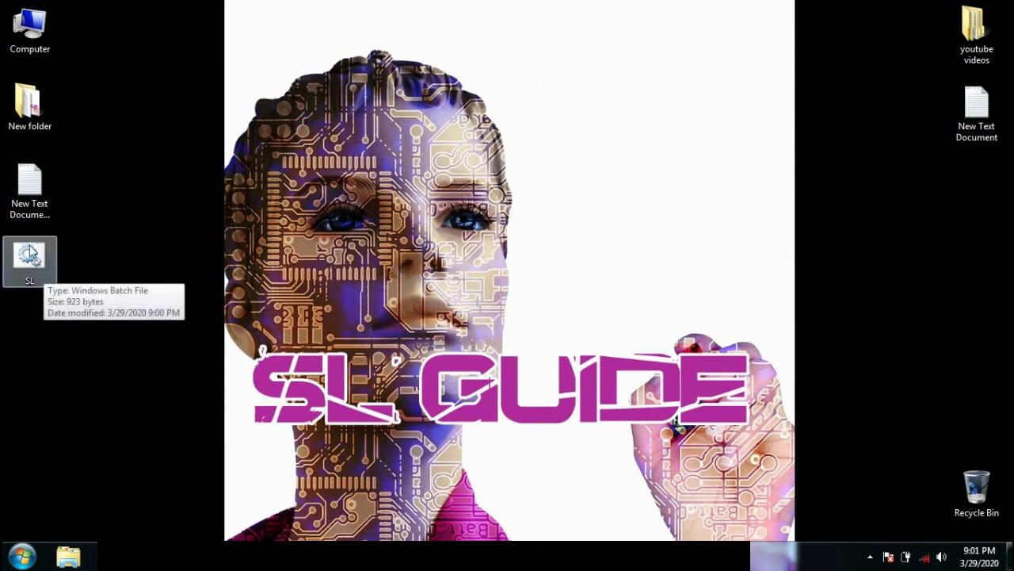
pyautogui.click(29, 208)
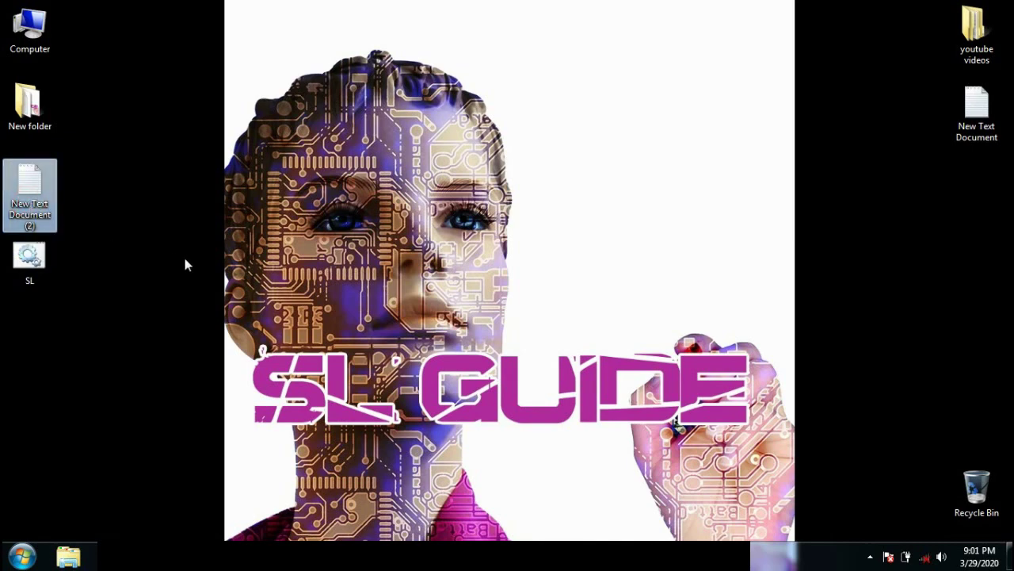
pyautogui.press('Delete')
pyautogui.press('Return')
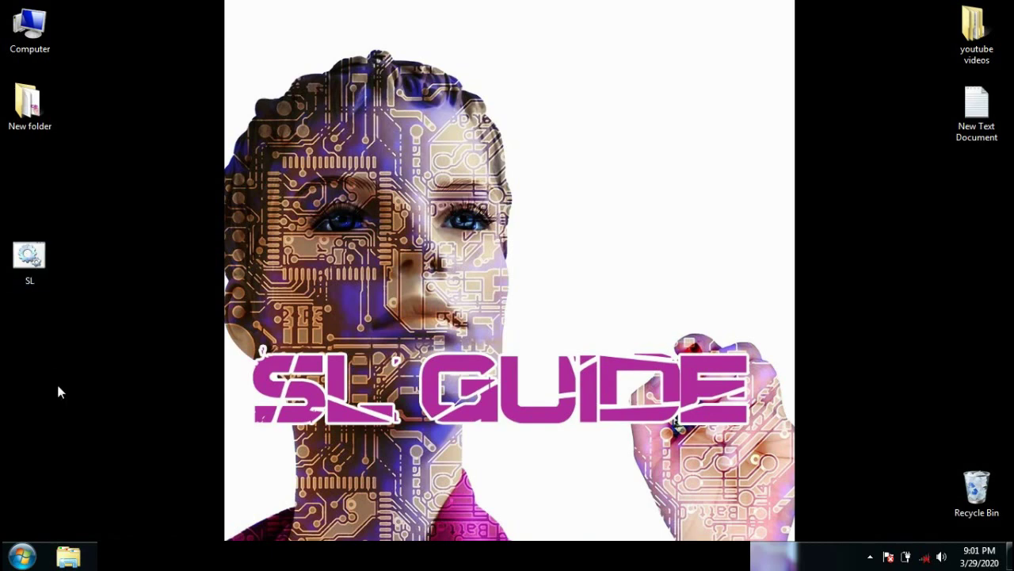
# Step: Run SL.bat, enter the unlock password, and refresh the desktop to reveal MyFolder
pyautogui.doubleClick(35, 270)
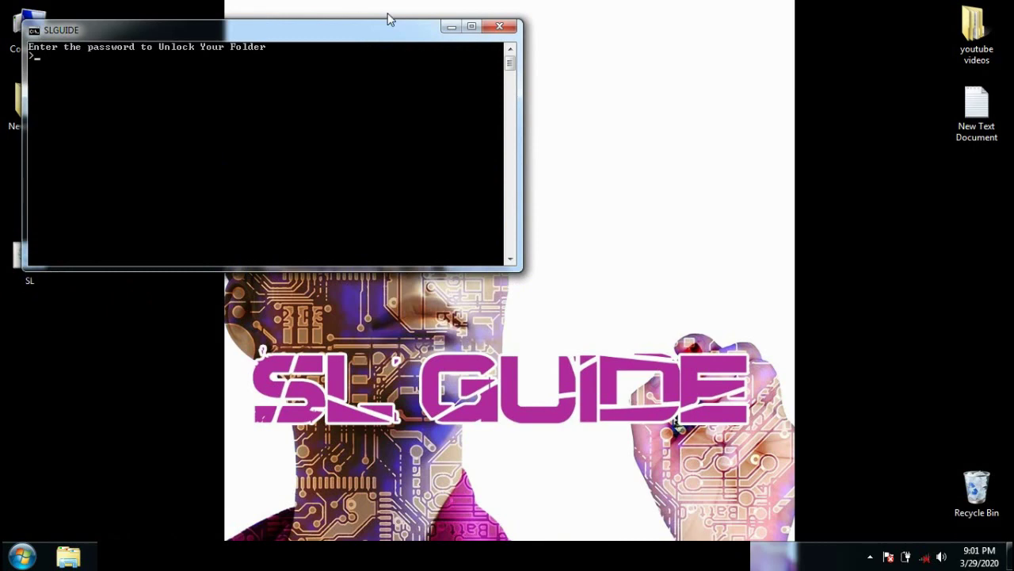
pyautogui.moveTo(346, 34); pyautogui.dragTo(444, 90)
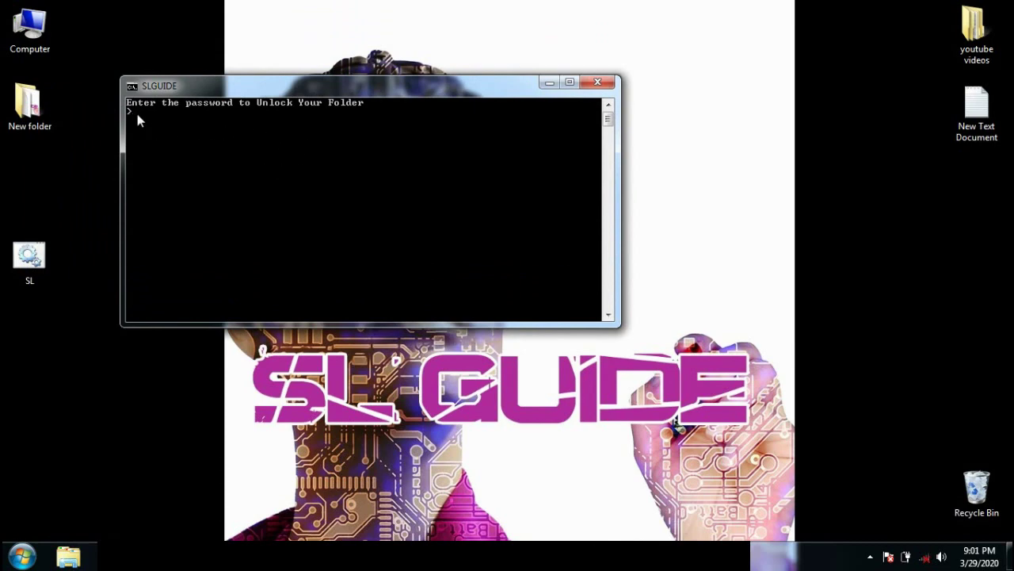
pyautogui.press('Return')
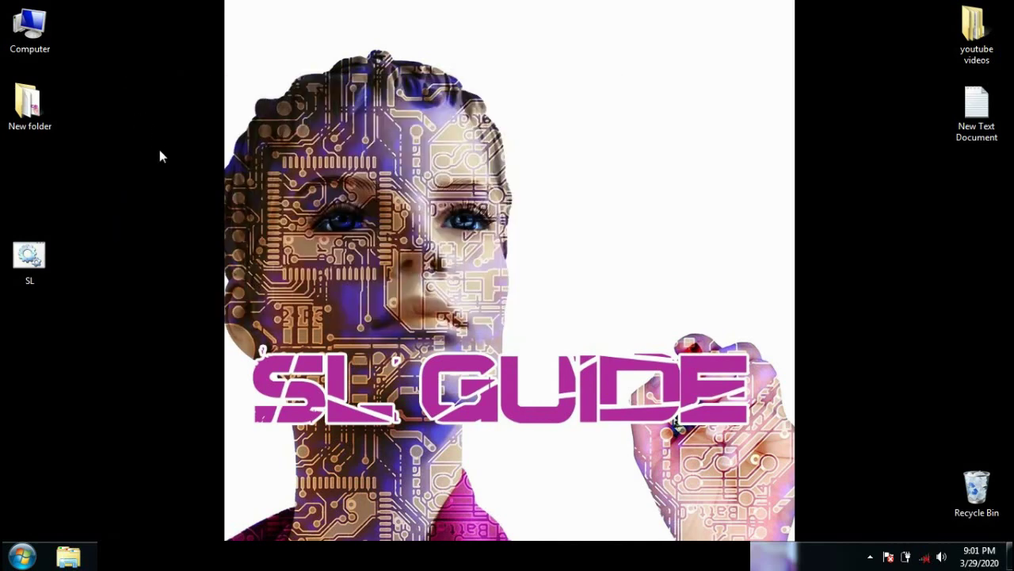
pyautogui.rightClick(179, 114)
pyautogui.click(190, 152)
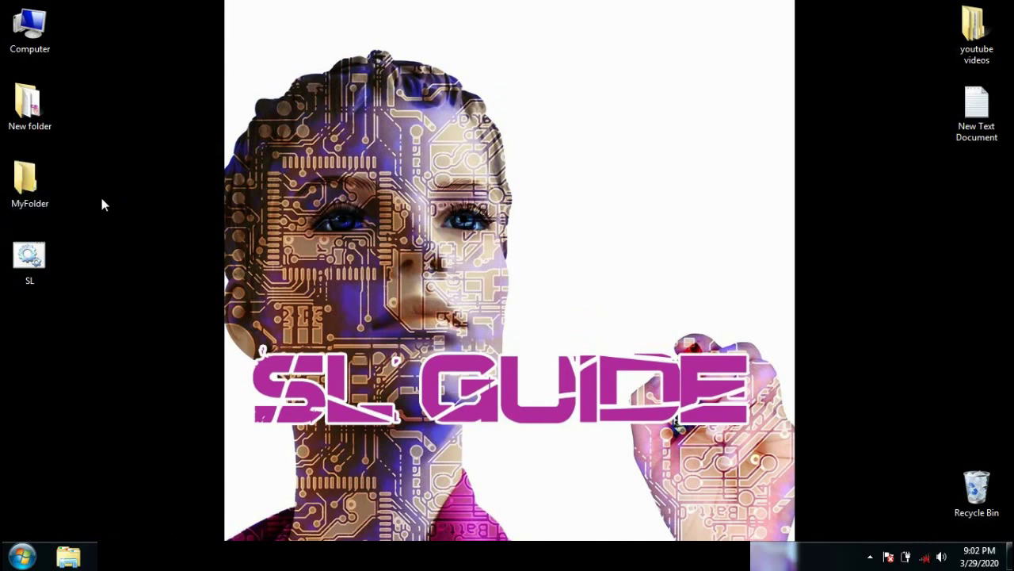
pyautogui.doubleClick(55, 172)
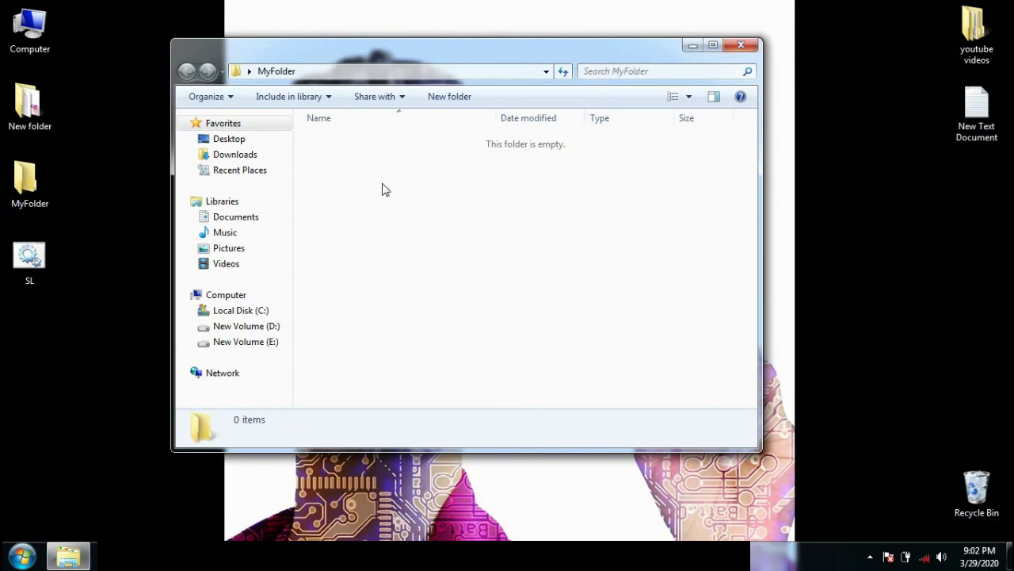
pyautogui.click(742, 46)
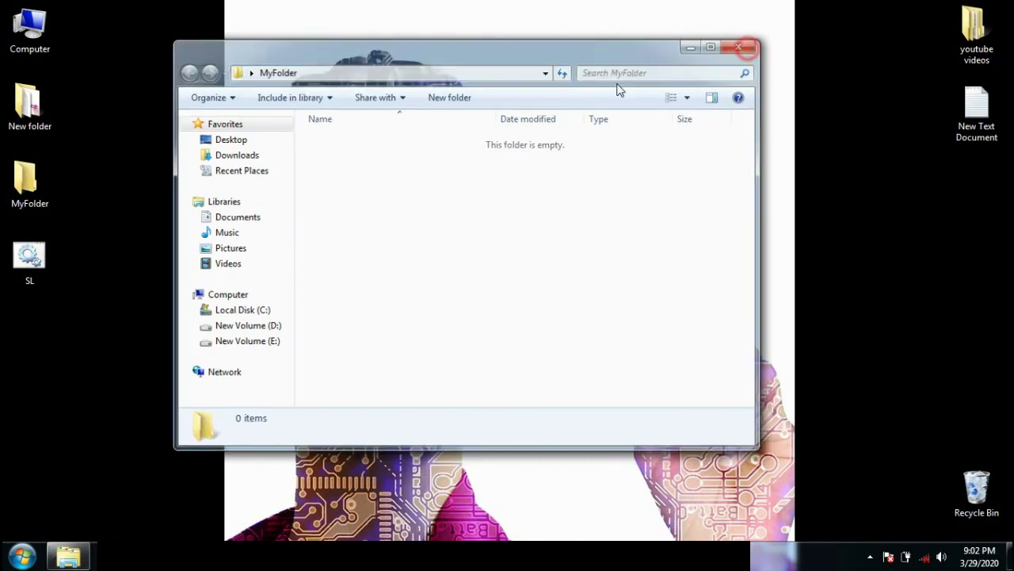
# Step: Run SL.bat again, answer y to lock MyFolder, and refresh the desktop so it disappears
pyautogui.doubleClick(36, 270)
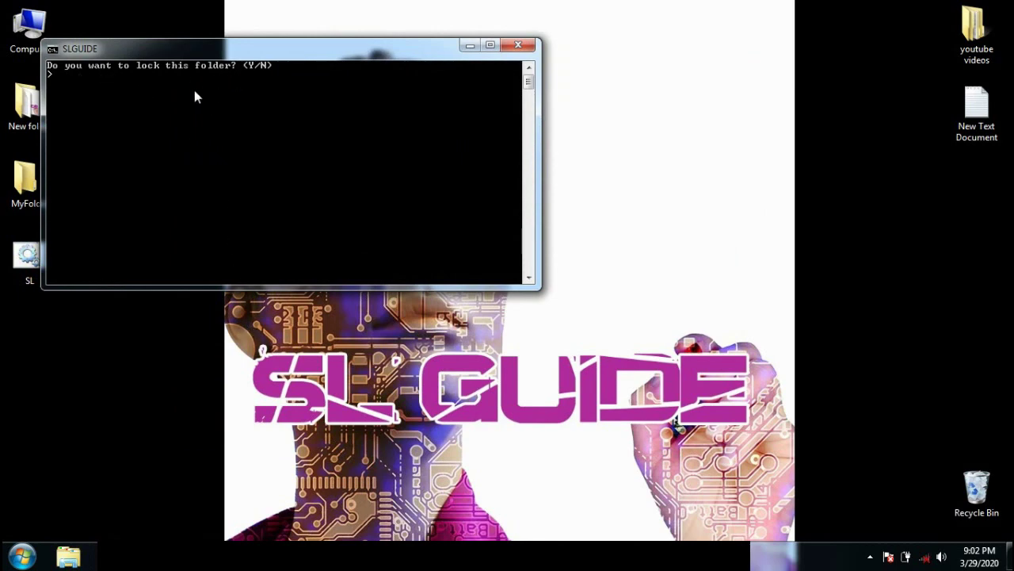
pyautogui.write('y')
pyautogui.press('Return')
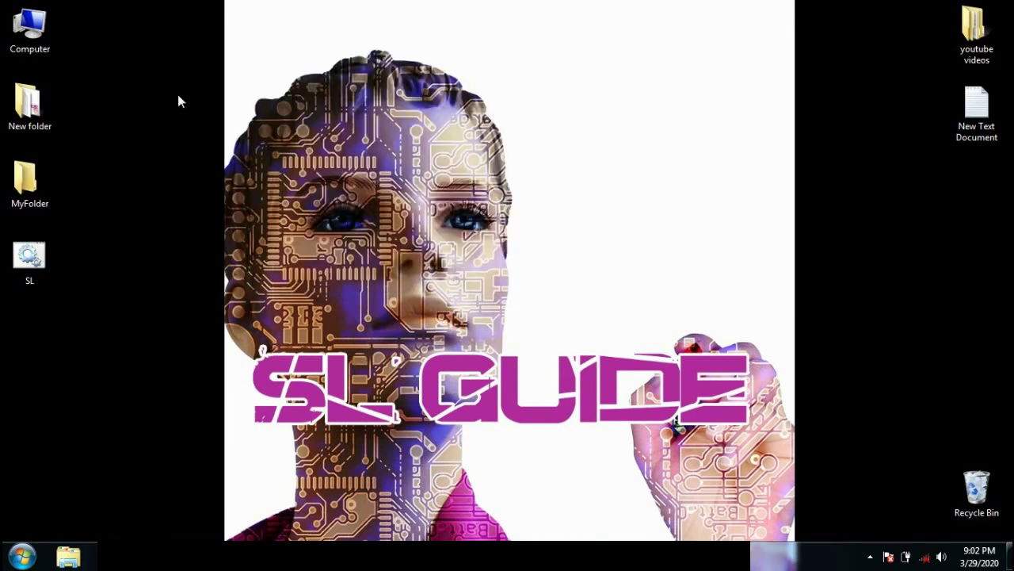
pyautogui.rightClick(160, 106)
pyautogui.click(184, 142)
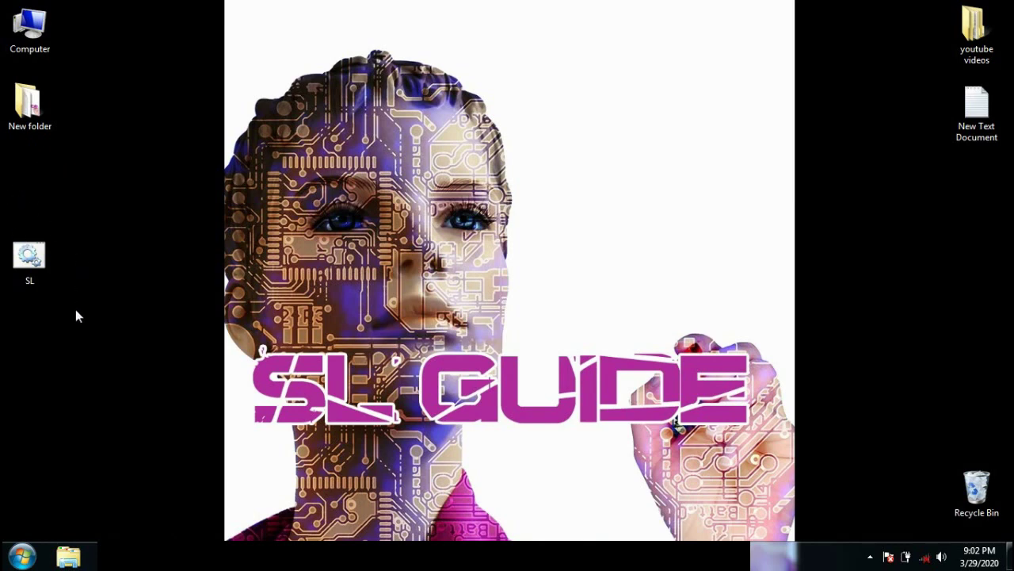
# Step: Select the SL batch file icon on the desktop
pyautogui.click(32, 277)
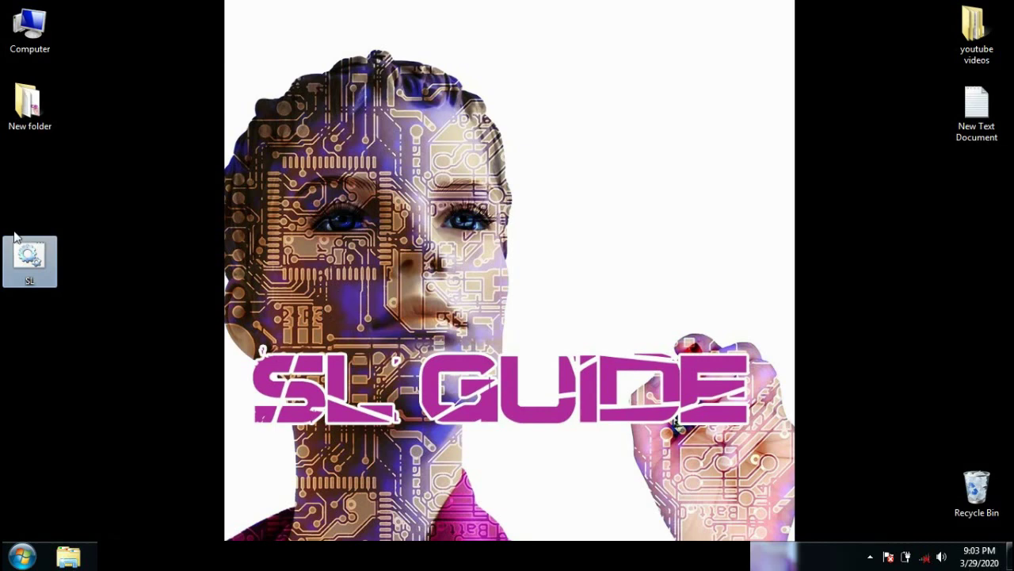
pyautogui.click(79, 224)
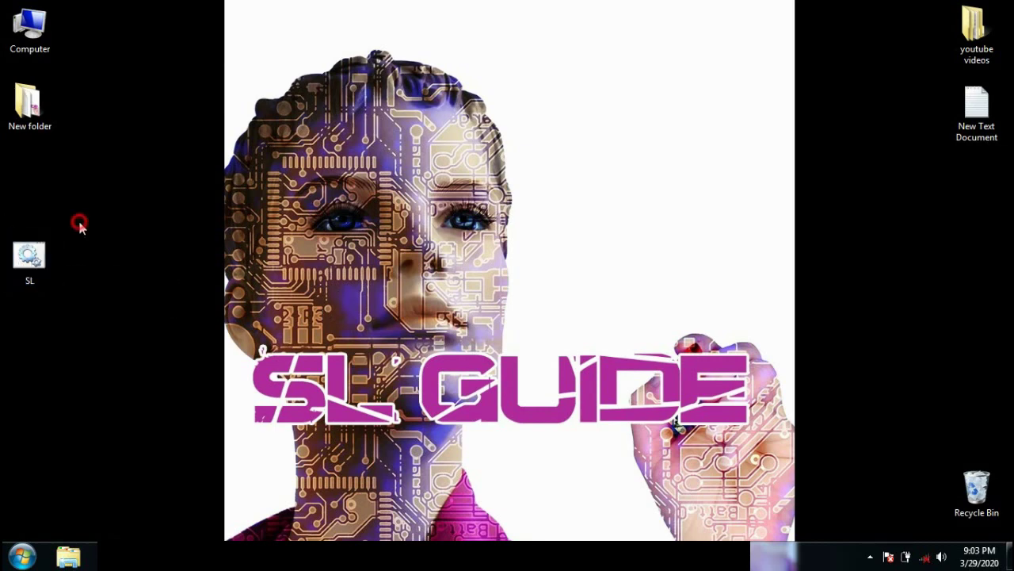
pyautogui.click(27, 260)
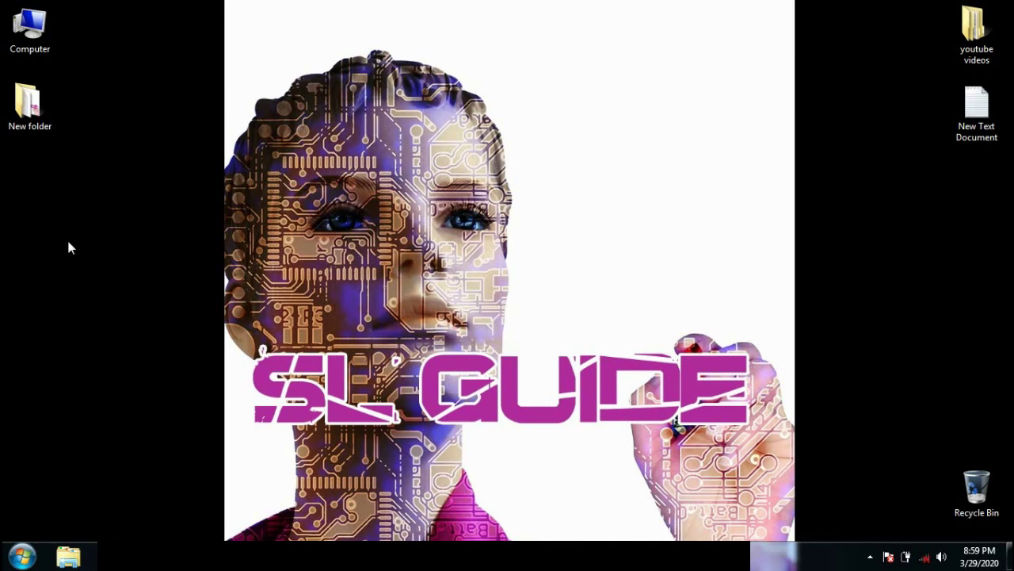
# Step: Create another blank text document, keep the name New Text Document (2), and open it
pyautogui.rightClick(26, 180)
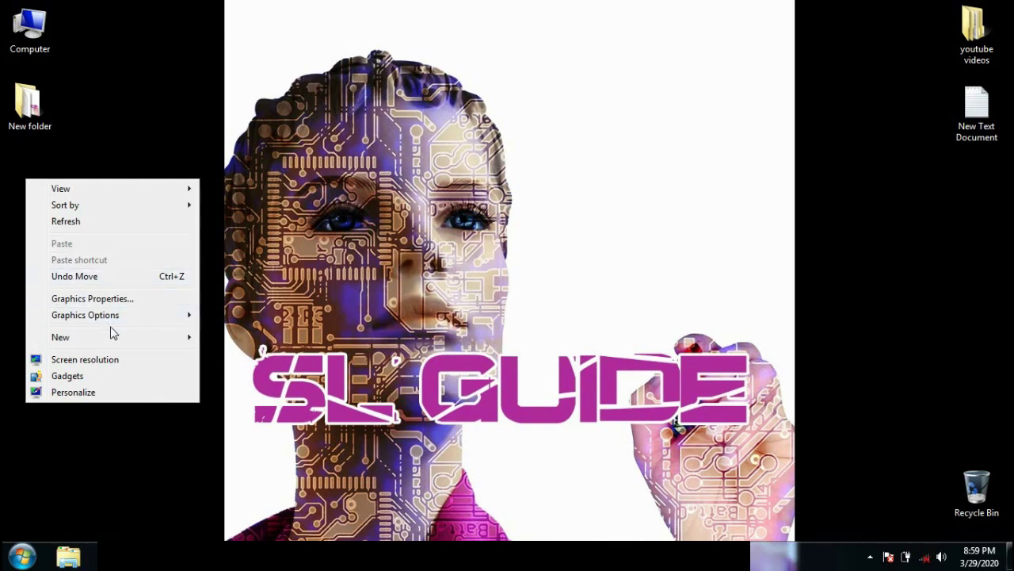
pyautogui.moveTo(124, 334)
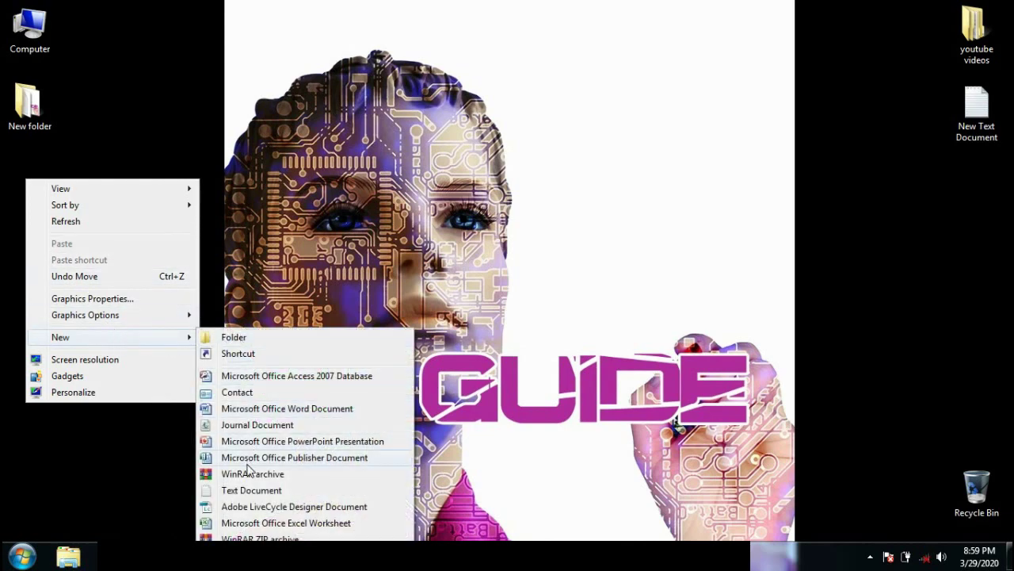
pyautogui.click(250, 490)
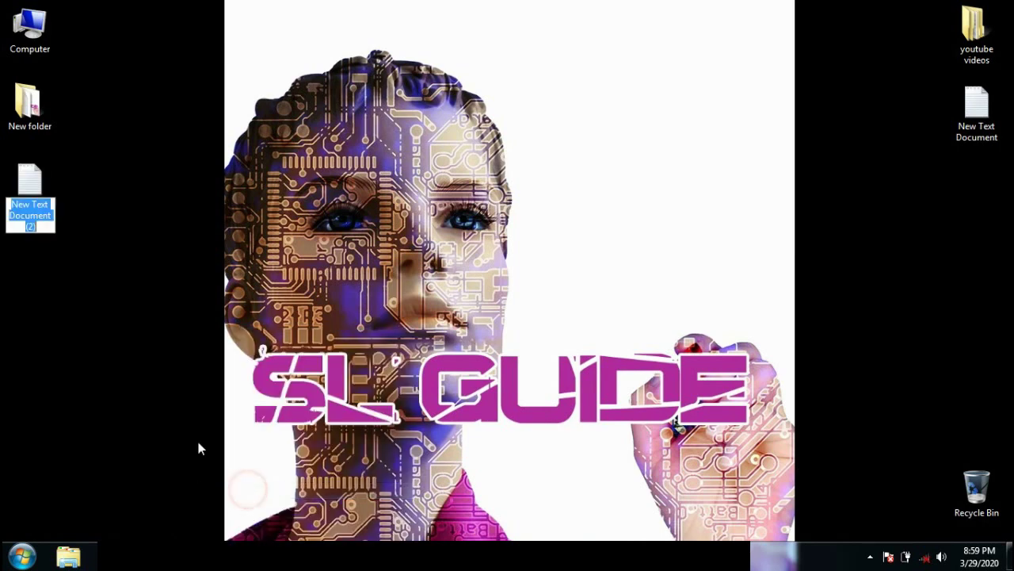
pyautogui.press('Return')
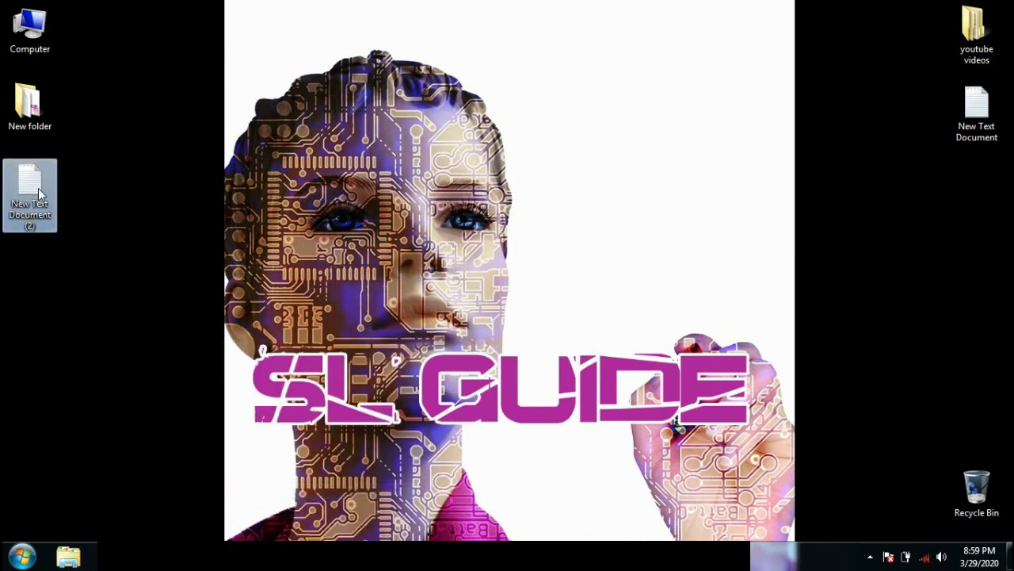
pyautogui.doubleClick(39, 188)
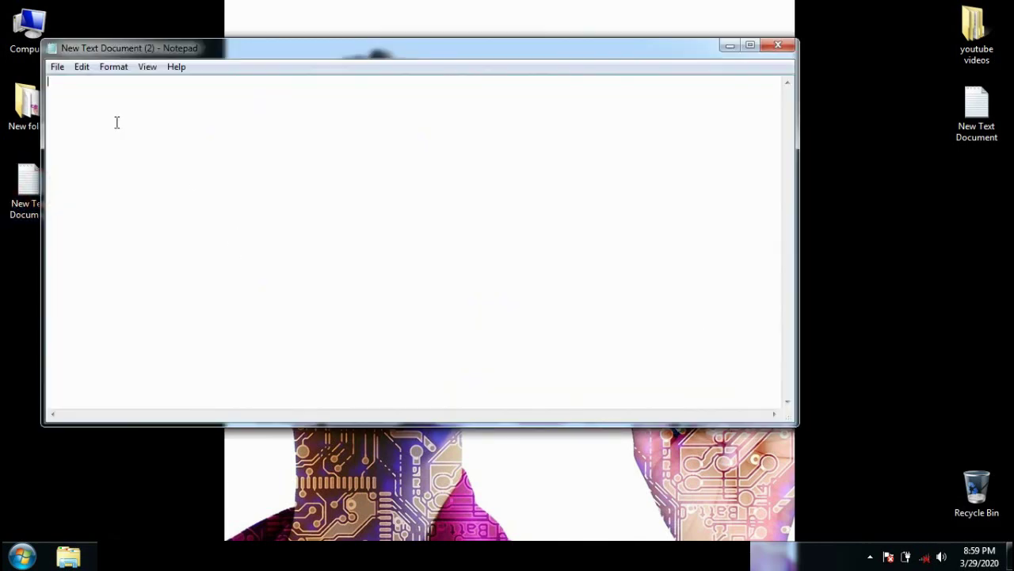
pyautogui.rightClick(117, 122)
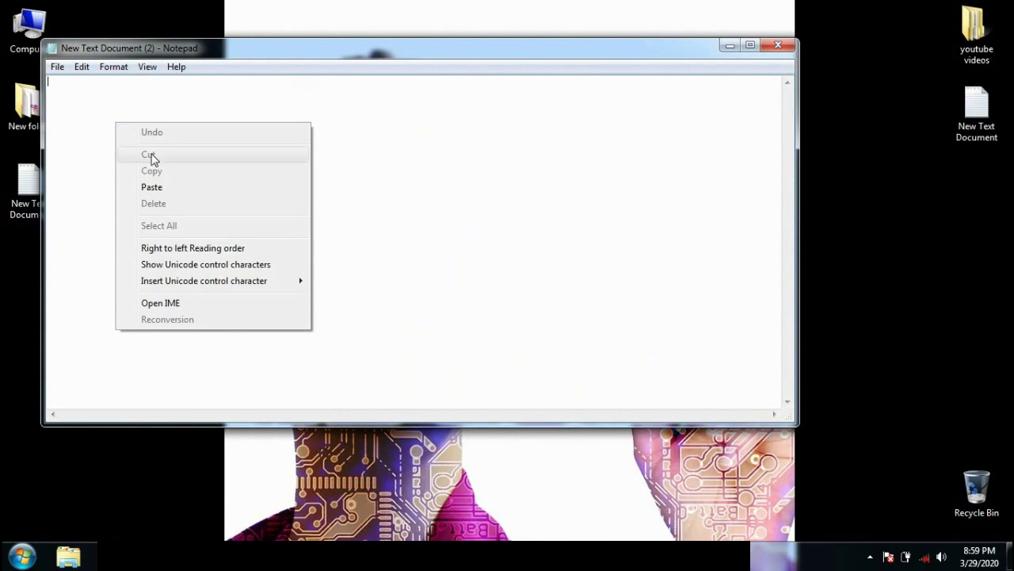
pyautogui.click(163, 185)
pyautogui.hotkey('ctrl', 'Home')
pyautogui.write('cls')
pyautogui.press('Return')
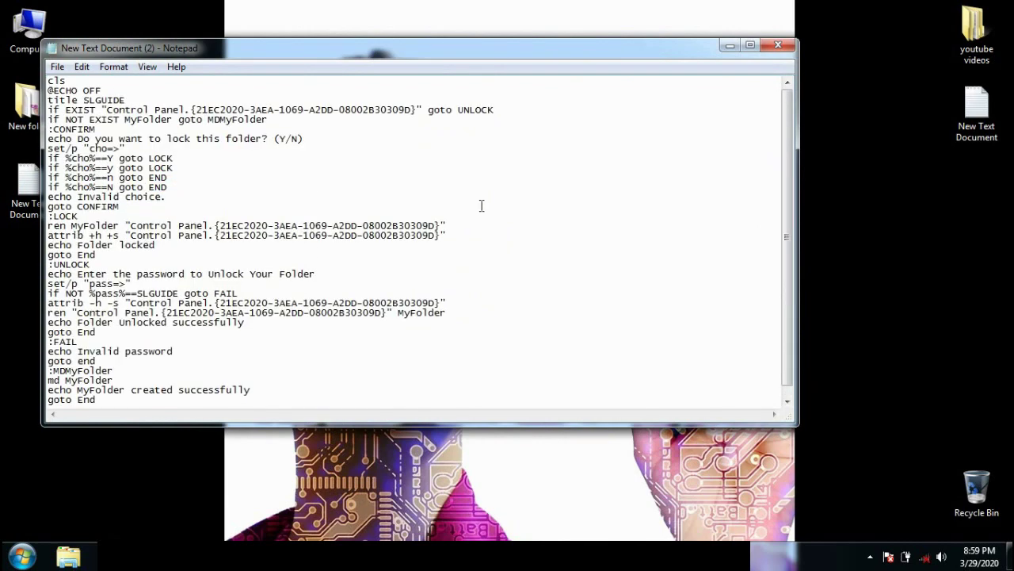
pyautogui.hotkey('ctrl', 'End')
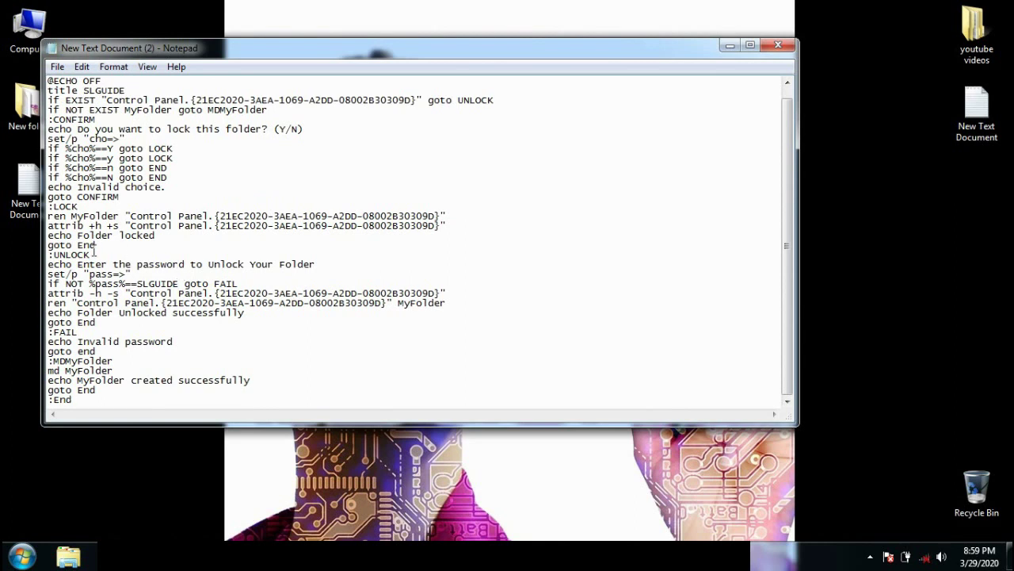
# Step: Highlight the unlock password in the script's check line, then deselect it
pyautogui.scroll(1, 93, 237)
pyautogui.moveTo(179, 294); pyautogui.dragTo(137, 294)
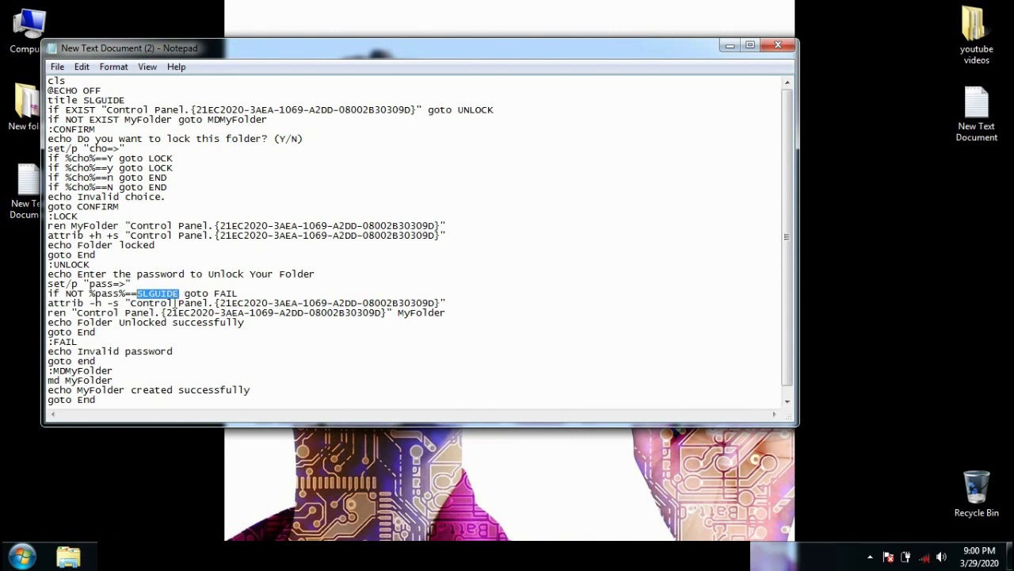
pyautogui.click(478, 194)
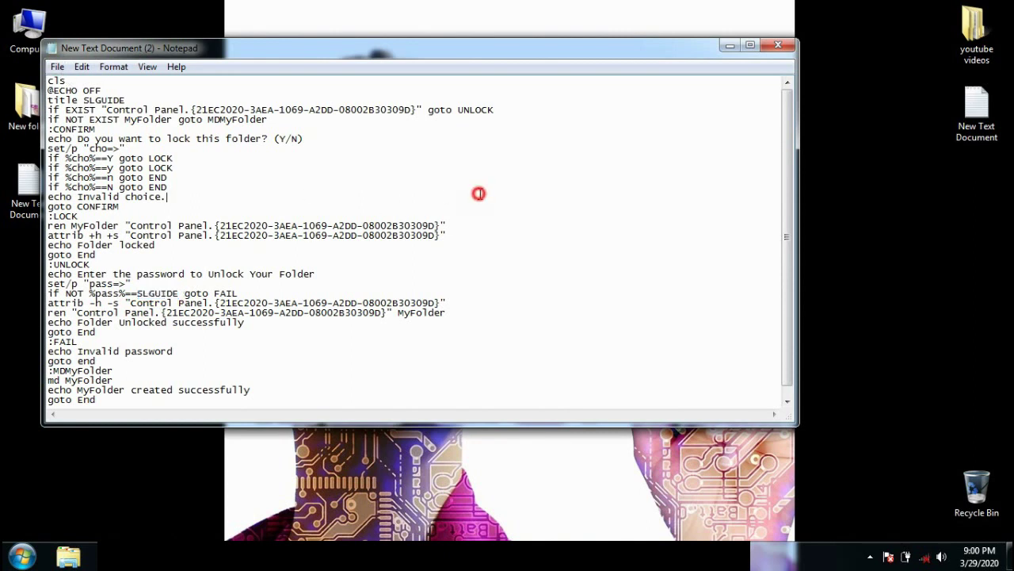
# Step: Save the script with Save As under the file name SL.bat
pyautogui.click(57, 67)
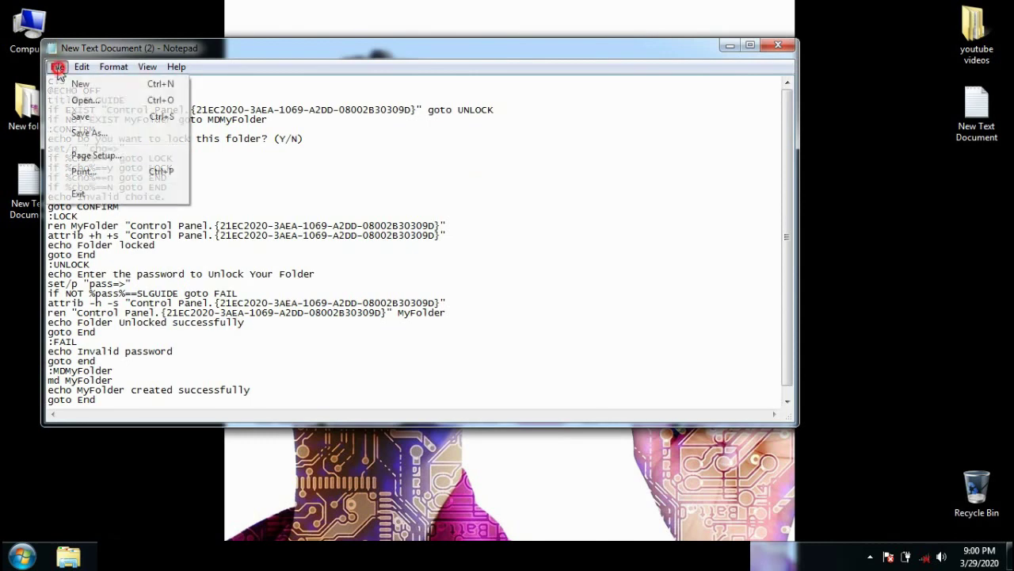
pyautogui.click(82, 132)
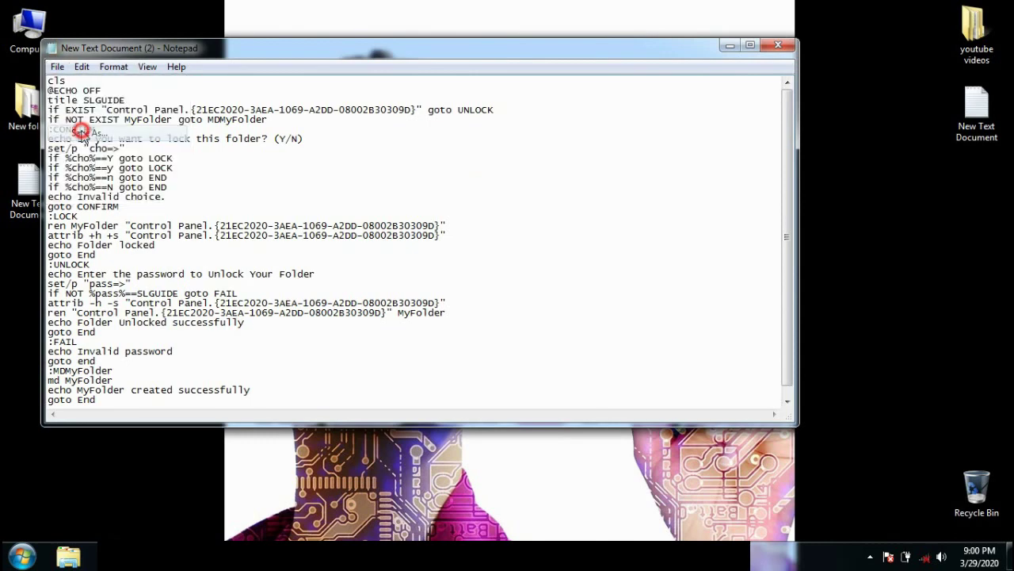
pyautogui.write('SL')
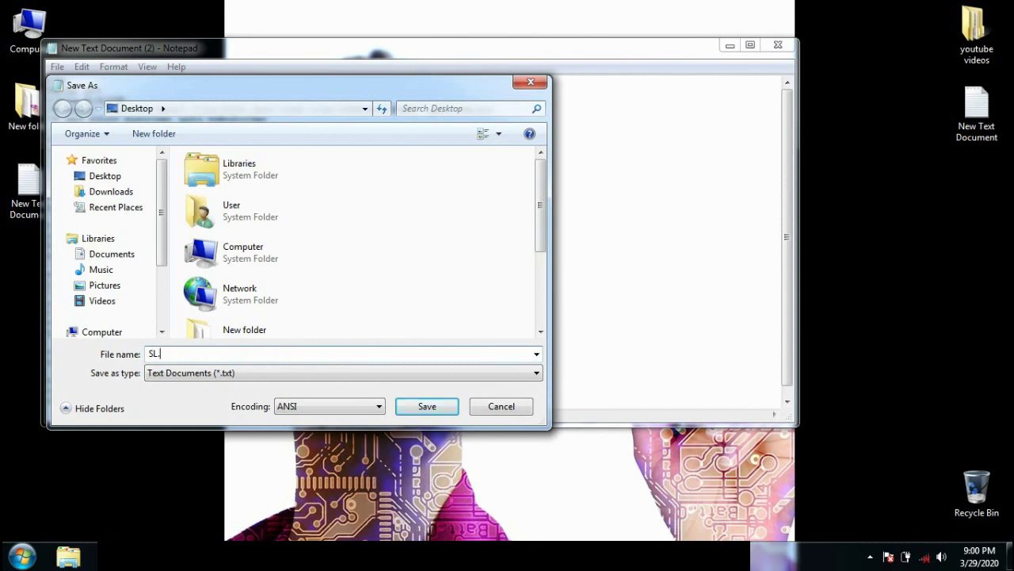
pyautogui.write('.BA')
pyautogui.press('BackSpace')
pyautogui.press('BackSpace')
pyautogui.press('BackSpace')
pyautogui.write('.bat')
pyautogui.doubleClick(153, 354)
pyautogui.moveTo(188, 353); pyautogui.dragTo(159, 353)
pyautogui.click(427, 407)
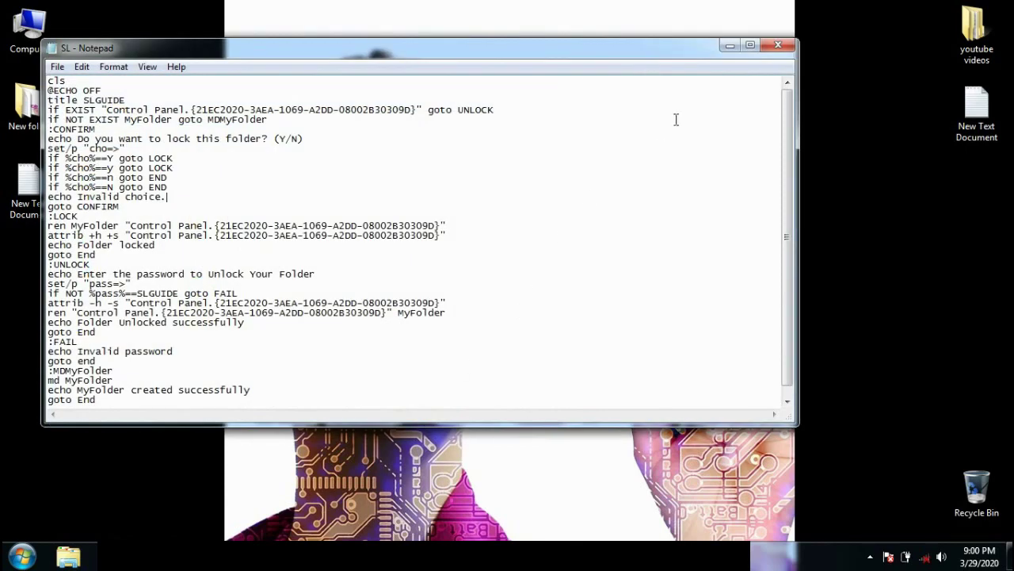
# Step: Close Notepad and delete the leftover New Text Document (2), keeping SL.bat
pyautogui.click(778, 45)
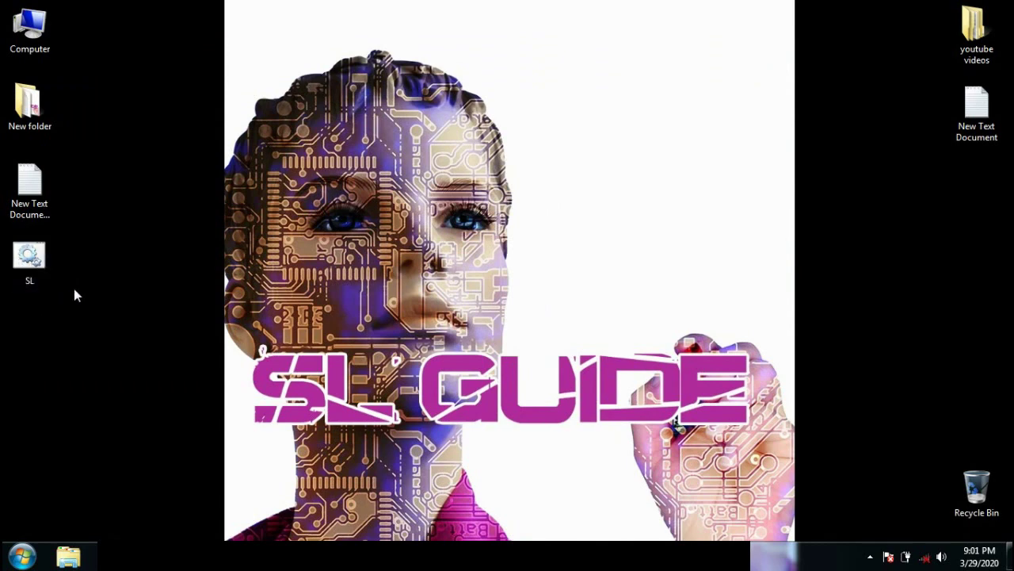
pyautogui.click(29, 209)
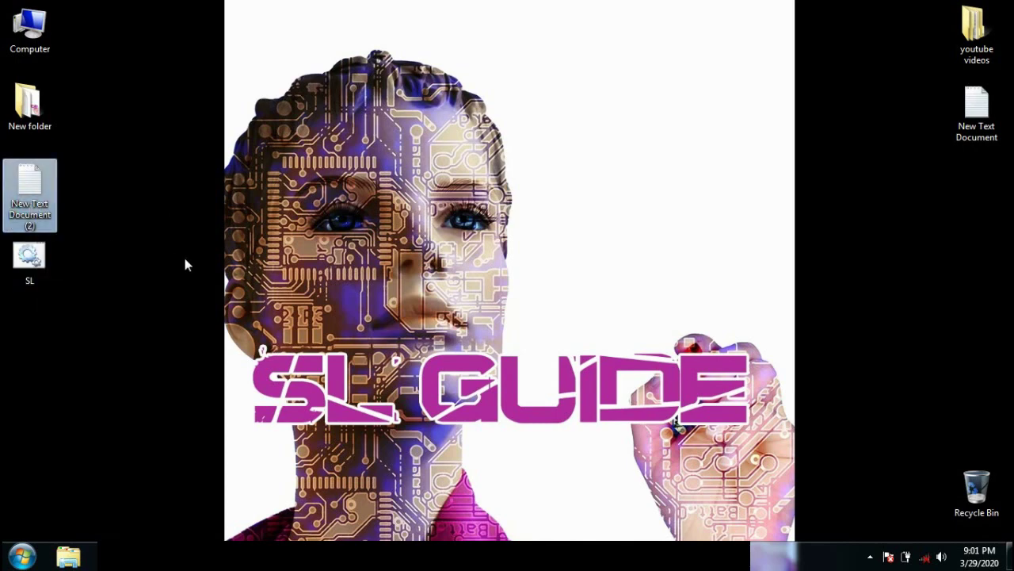
pyautogui.press('Delete')
pyautogui.press('Return')
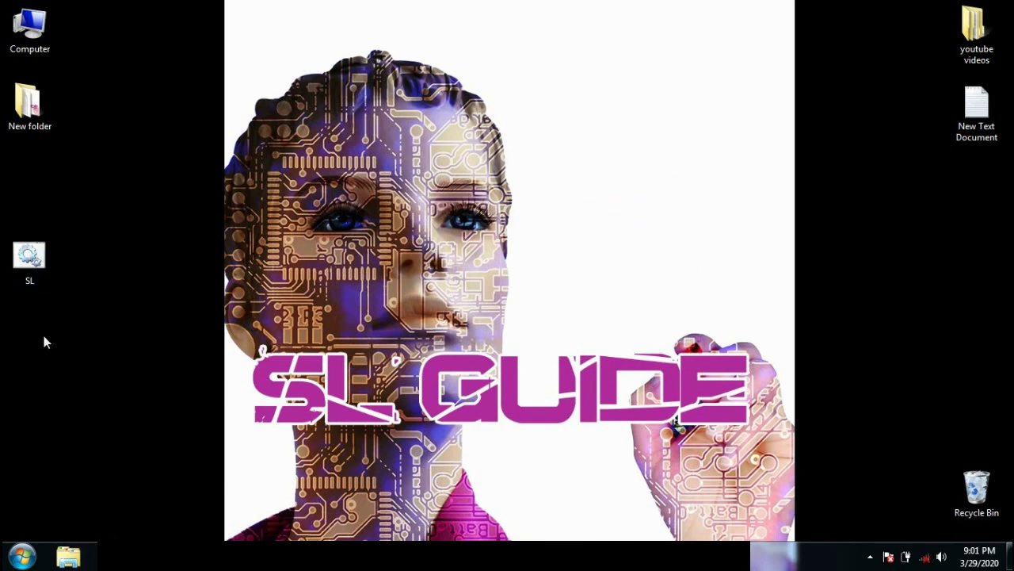
# Step: Run SL.bat, enter the unlock password, and refresh the desktop so MyFolder reappears
pyautogui.doubleClick(31, 261)
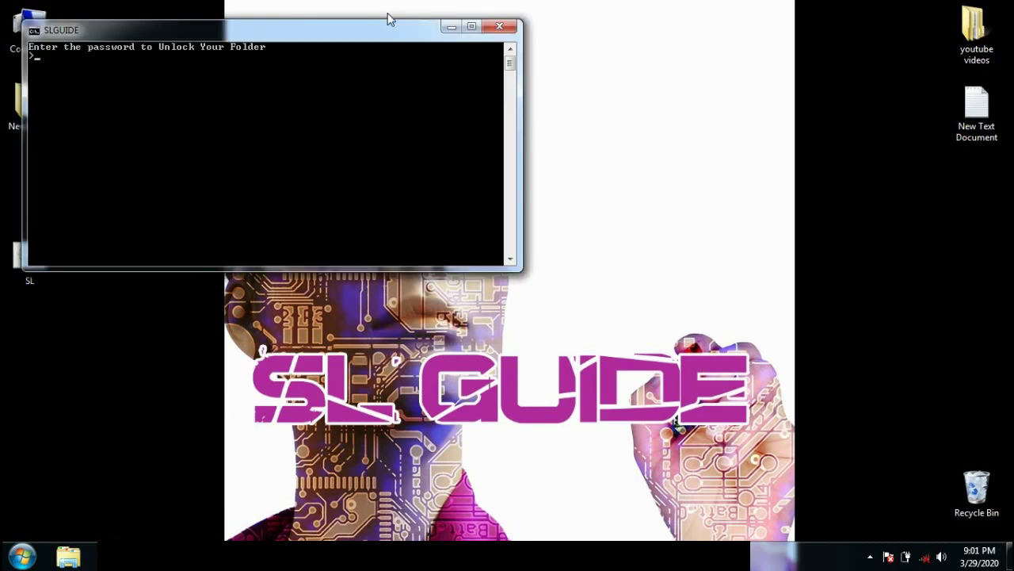
pyautogui.moveTo(346, 33); pyautogui.dragTo(443, 89)
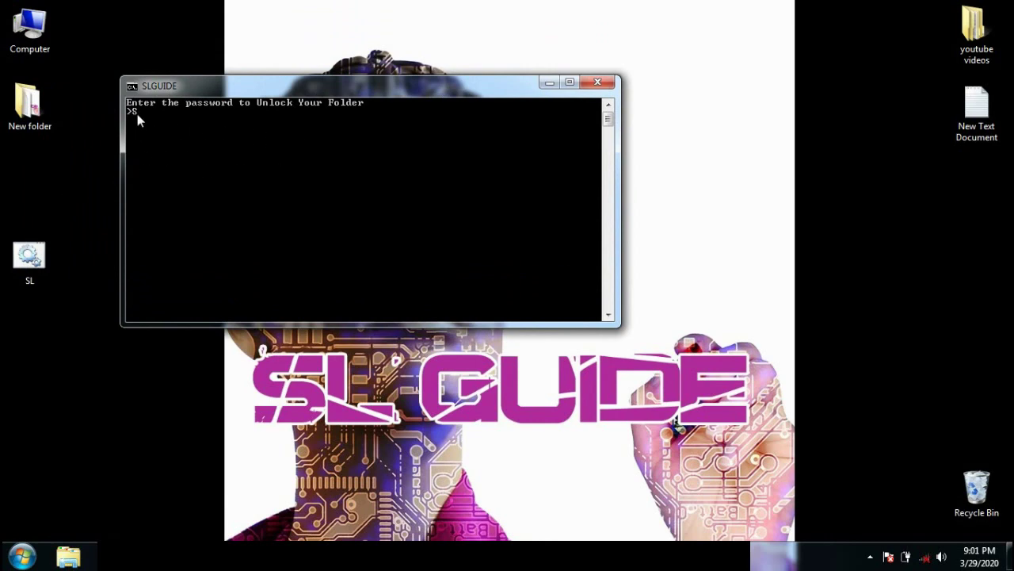
pyautogui.press('Return')
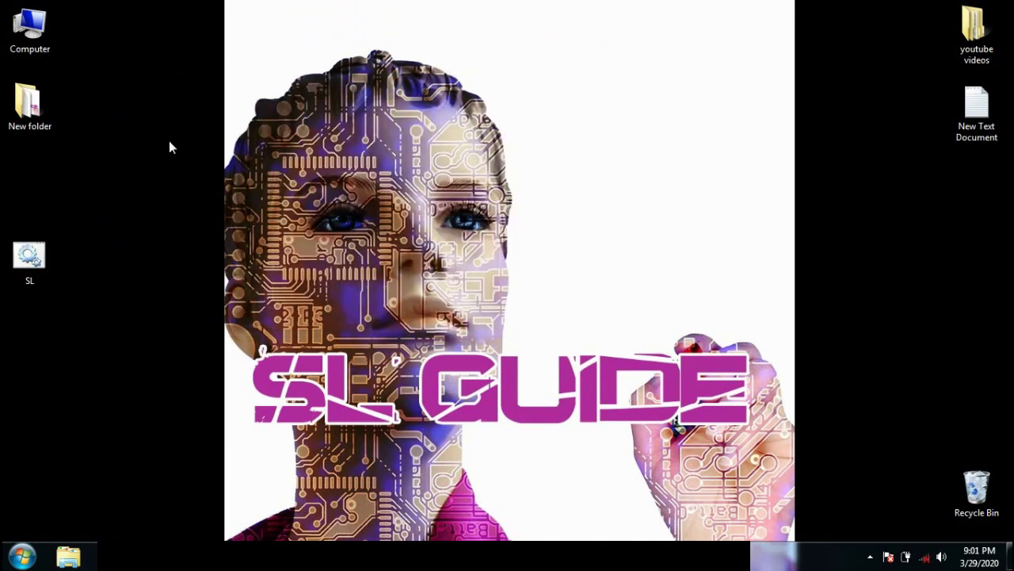
pyautogui.rightClick(180, 112)
pyautogui.click(222, 156)
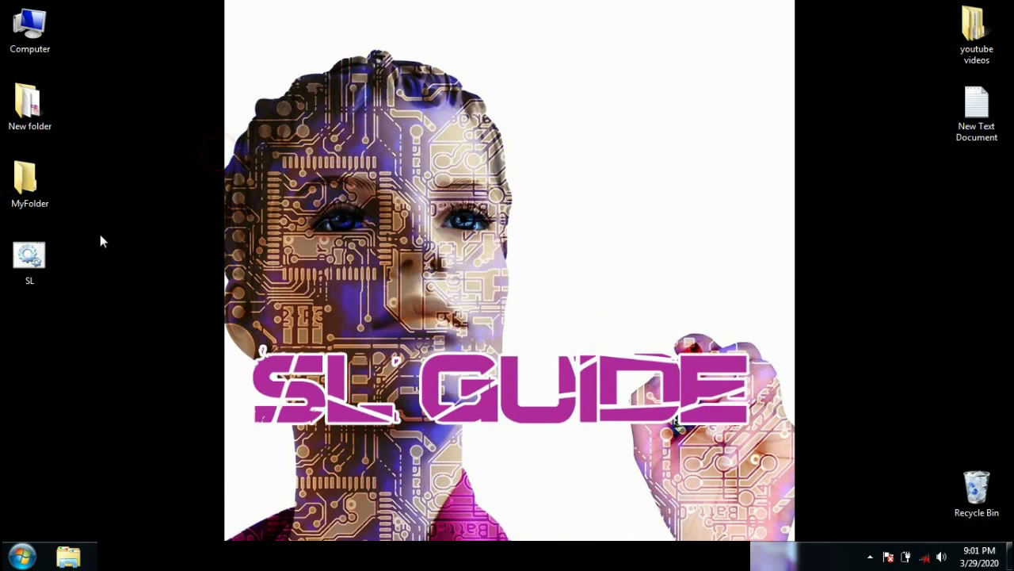